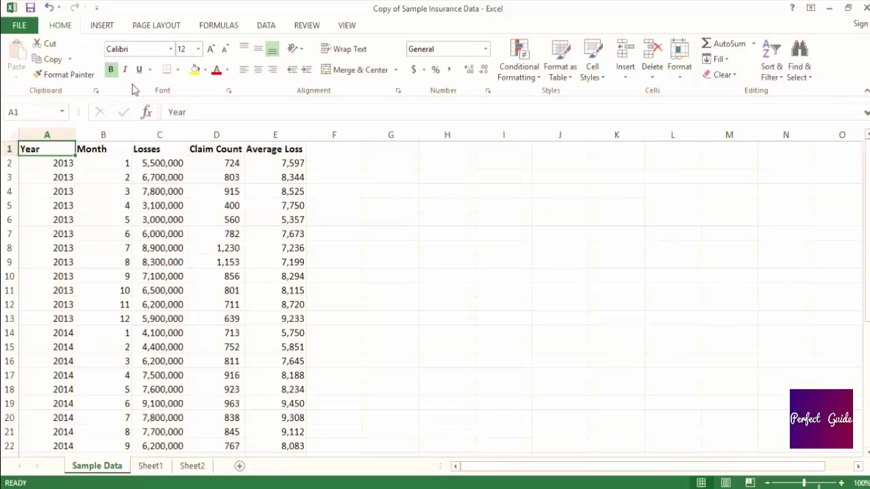
# Step across the Month, Losses and Claim Count headers and down the Average Loss column to row 18
pyautogui.press('Right')
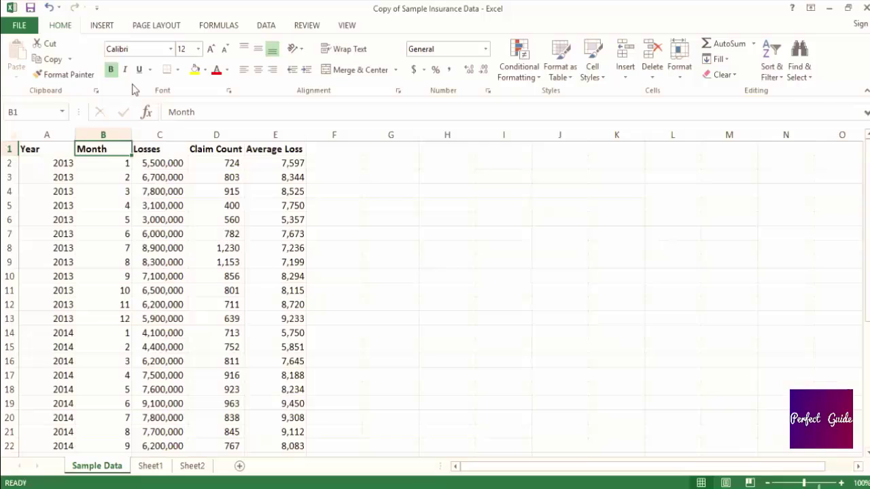
pyautogui.press('Right')
pyautogui.press('Right')
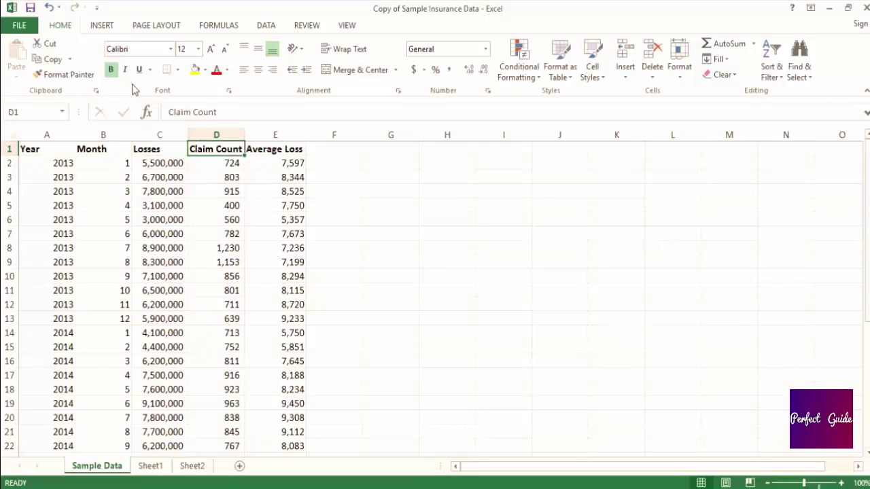
pyautogui.press('Right')
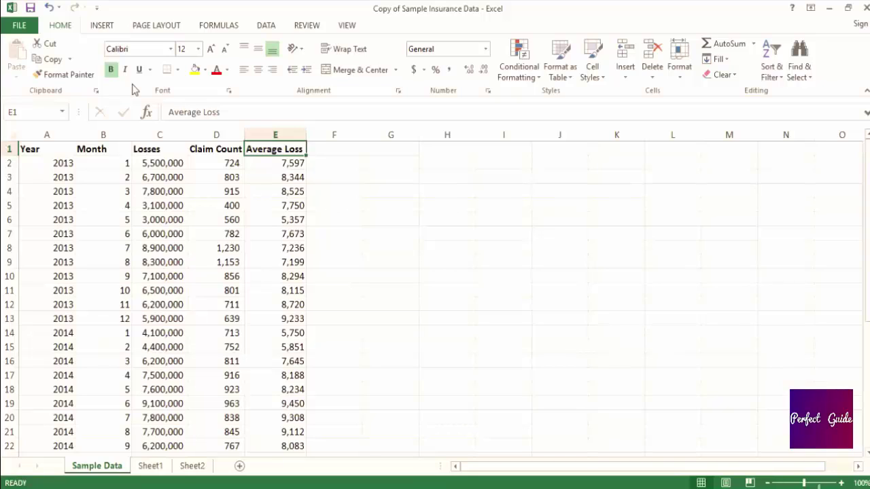
pyautogui.press('Down')
pyautogui.press('Down')
pyautogui.press('Down')
pyautogui.press('Down')
pyautogui.press('Down')
pyautogui.press('Down')
pyautogui.press('Down')
pyautogui.press('Down')
pyautogui.press('Down')
pyautogui.press('Down')
pyautogui.press('Down')
pyautogui.press('Down')
pyautogui.press('Down')
pyautogui.press('Down')
pyautogui.press('Down')
pyautogui.press('Down')
pyautogui.press('Down')
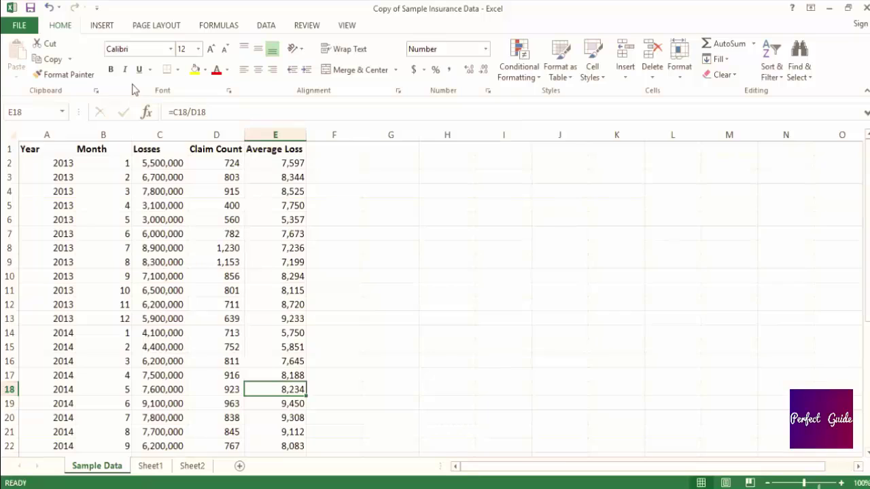
pyautogui.hotkey('ctrl', 'Up')
# Jump to the last data row, A37, and across to its Average Loss, then back to A1
pyautogui.hotkey('ctrl', 'Left')
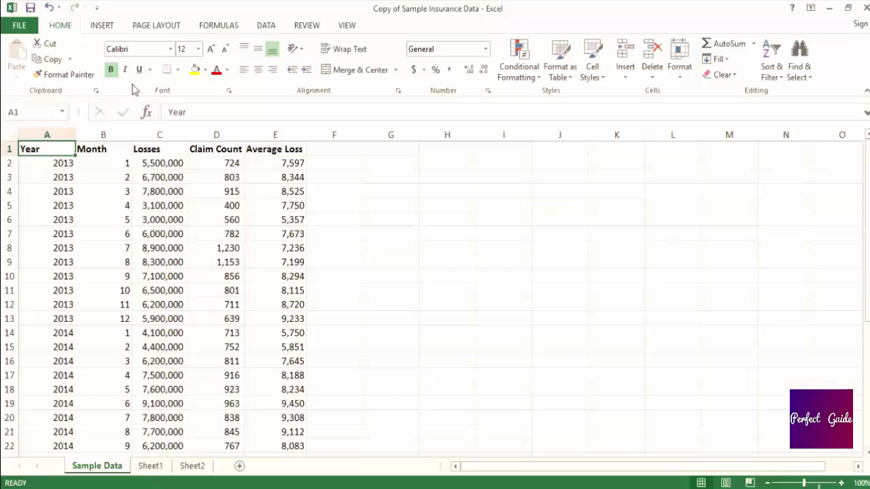
pyautogui.hotkey('ctrl', 'Down')
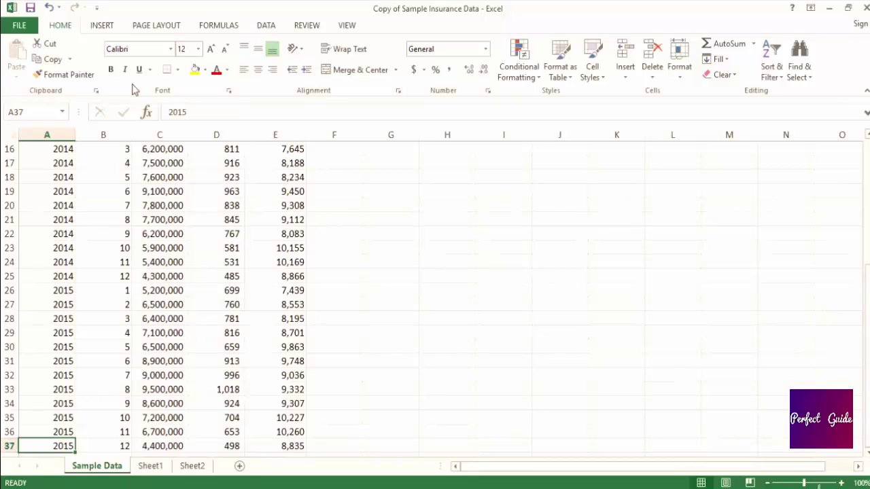
pyautogui.press('Down')
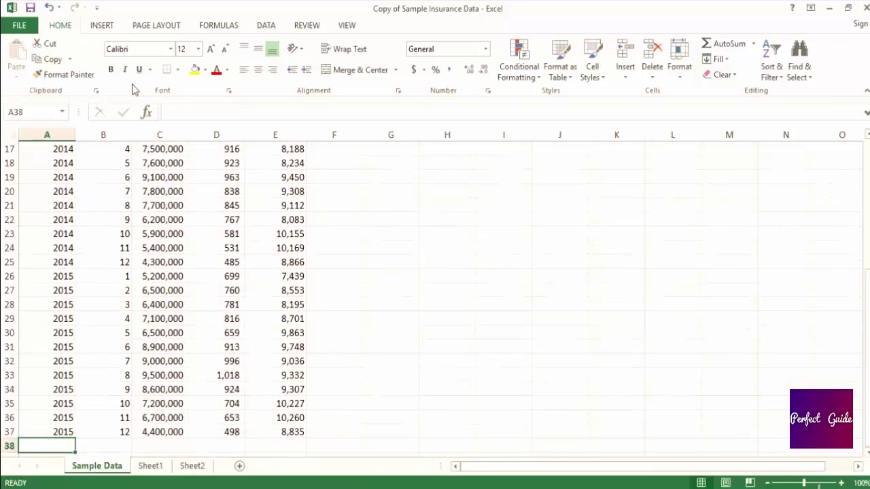
pyautogui.press('Up')
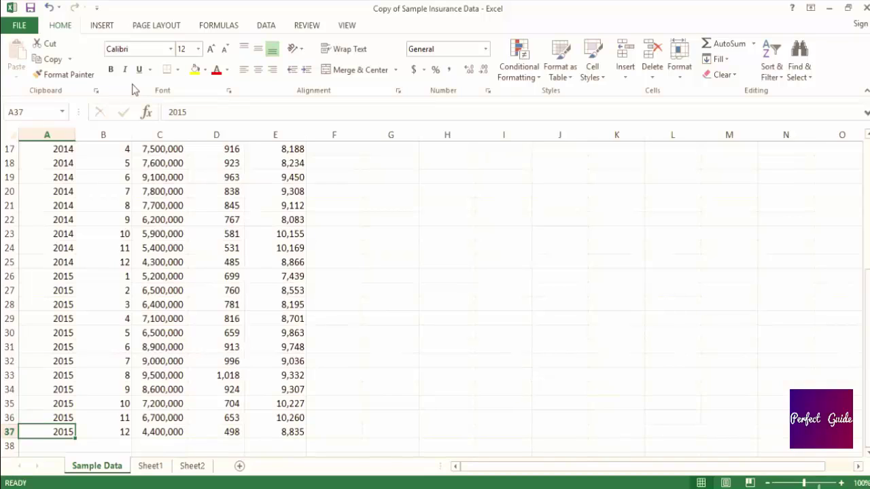
pyautogui.hotkey('ctrl', 'Right')
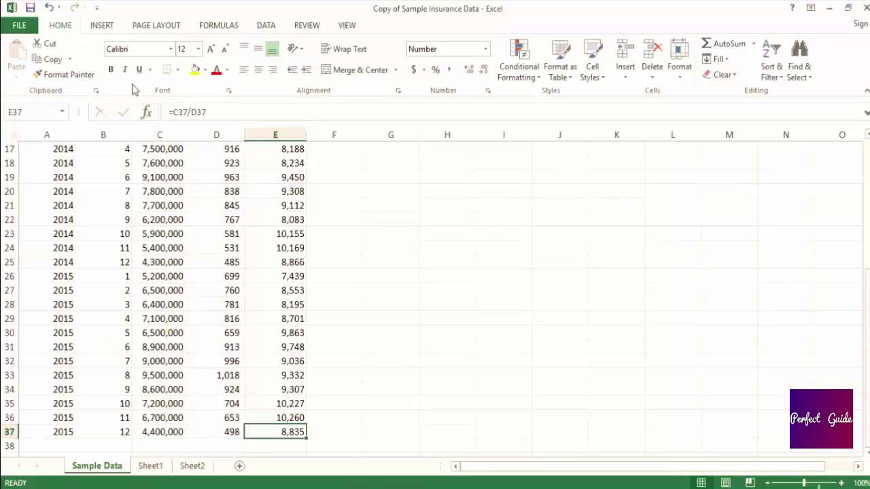
pyautogui.hotkey('ctrl', 'Up')
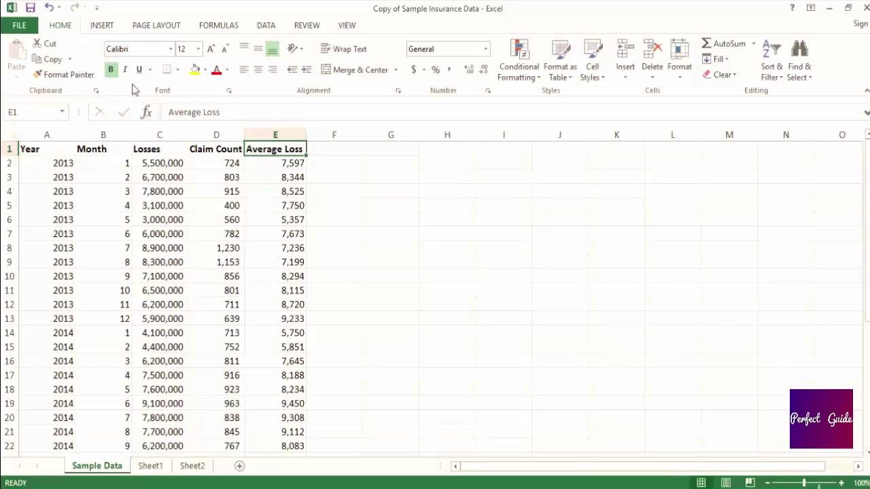
pyautogui.hotkey('ctrl', 'Left')
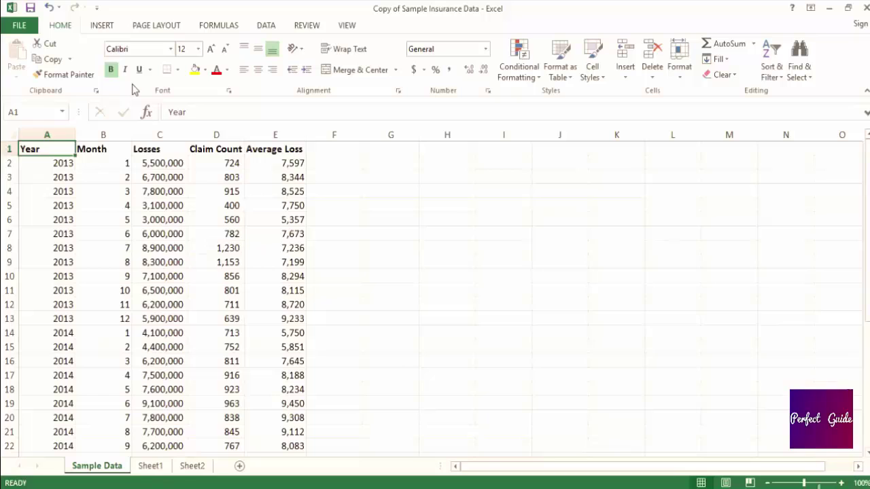
# Select the whole data table A1 through row 37 across five columns, then clear back to A1
pyautogui.hotkey('ctrl', 'shift', 'Down')
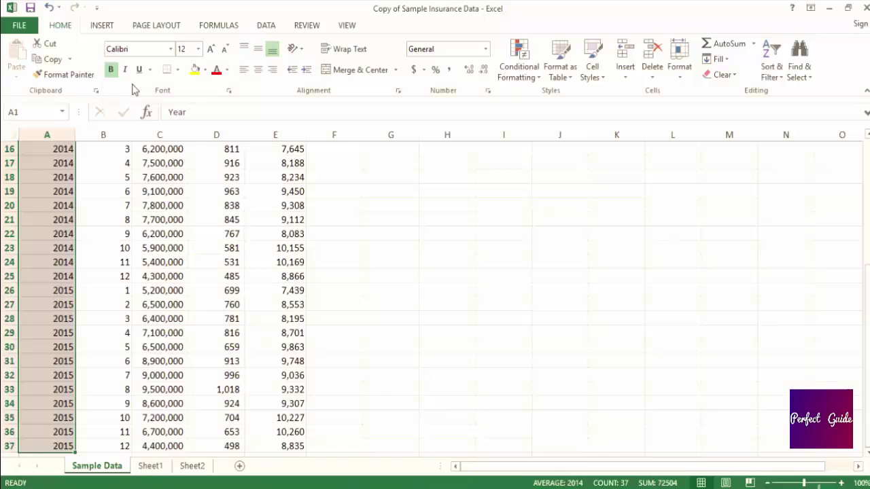
pyautogui.hotkey('ctrl', 'shift', 'Right')
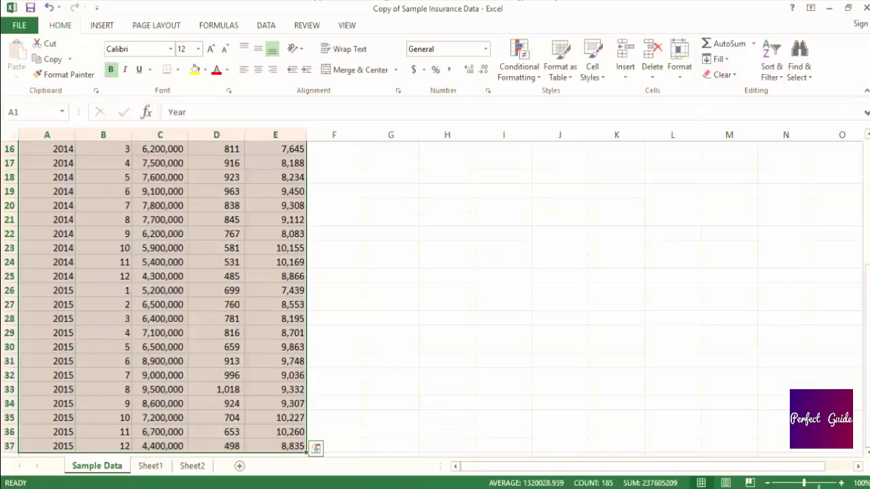
pyautogui.moveTo(867, 274); pyautogui.dragTo(854, 131)
pyautogui.hotkey('ctrl', 'Home')
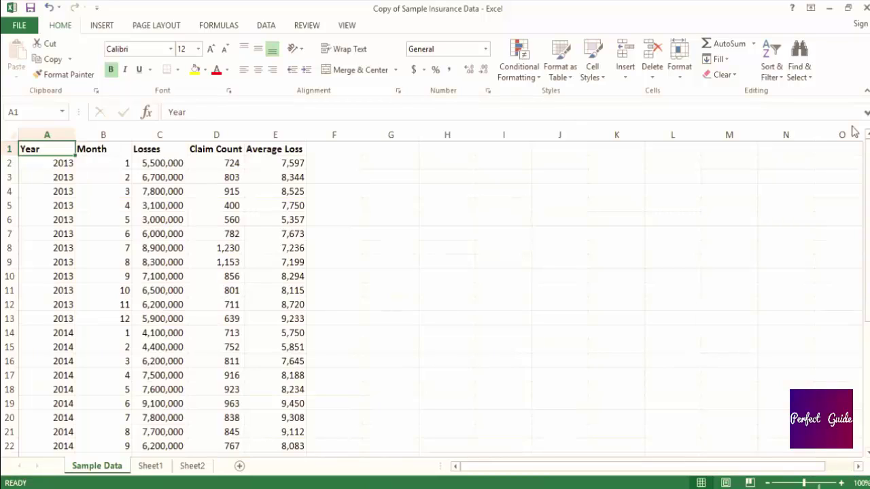
# Copy A1 and demonstrate the Alt+H, V paste-values shortcut
pyautogui.hotkey('ctrl', 'c')
pyautogui.hotkey('alt', 'h')
pyautogui.press('v')
pyautogui.press('v')
# Copy E2's Average Loss and paste it into F2 as the plain value 7596.68508
pyautogui.press('Right')
pyautogui.press('Right')
pyautogui.press('Right')
pyautogui.press('Right')
pyautogui.press('Down')
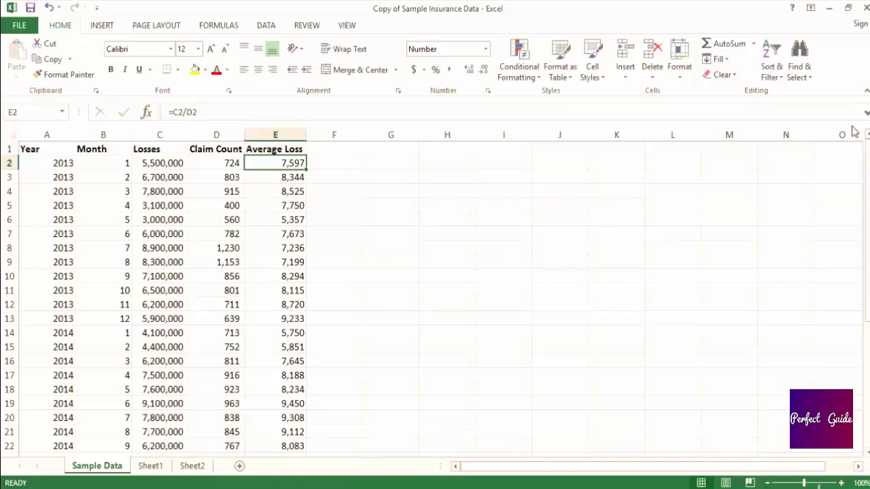
pyautogui.hotkey('ctrl', 'c')
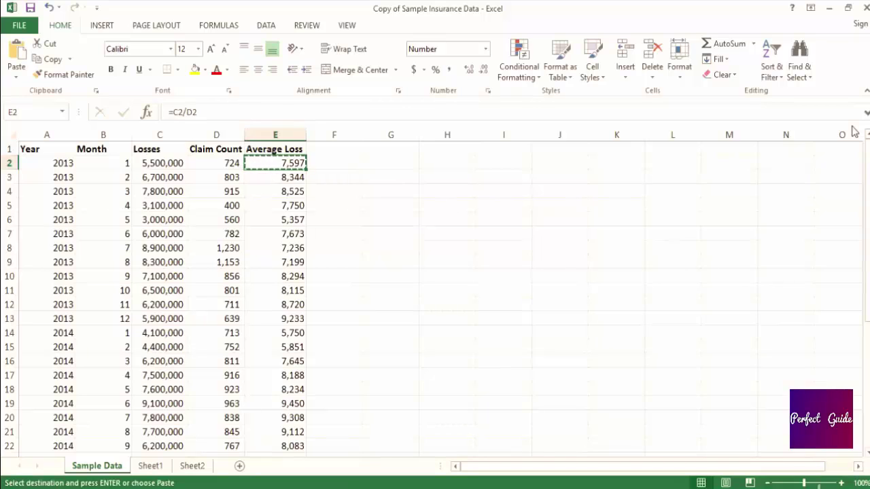
pyautogui.press('Right')
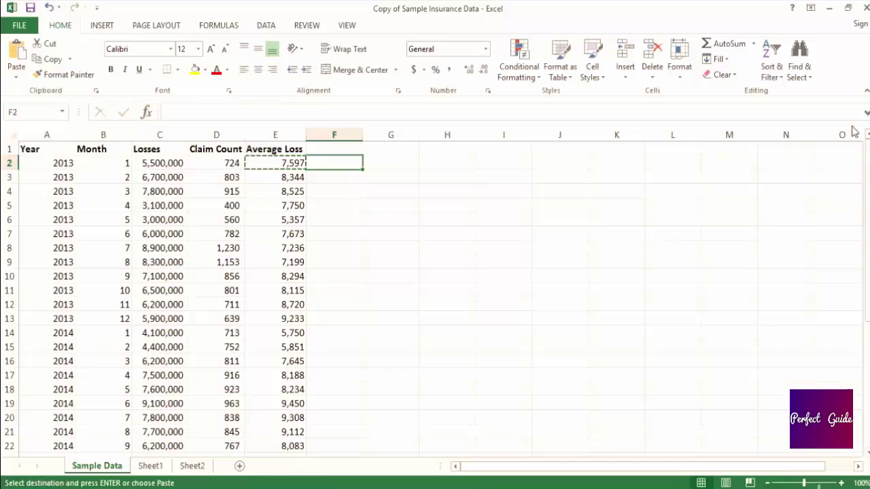
pyautogui.press('alt')
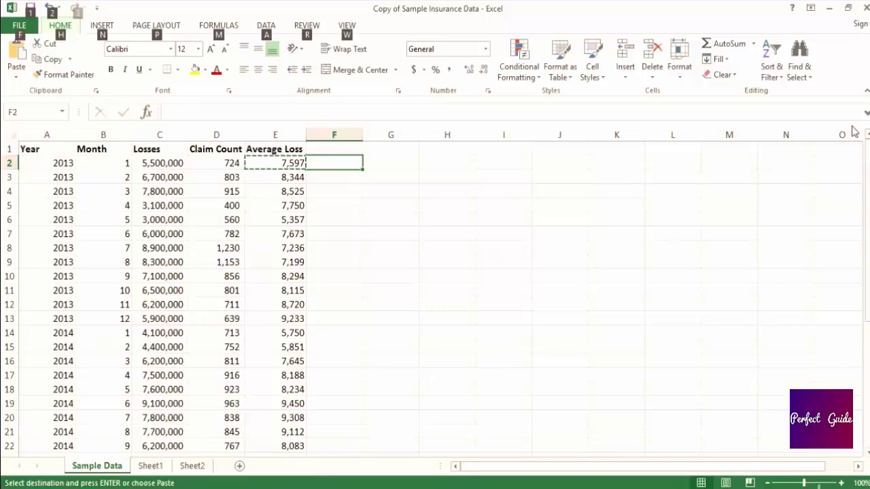
pyautogui.press('h')
pyautogui.press('v')
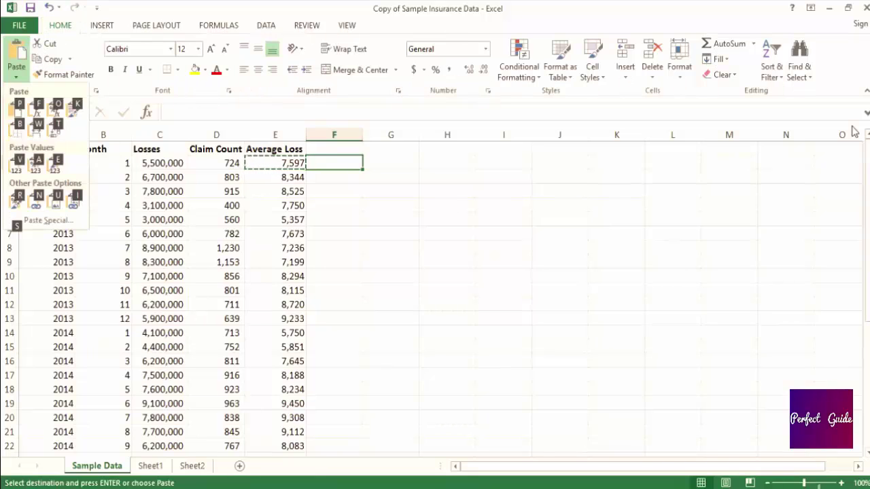
pyautogui.press('v')
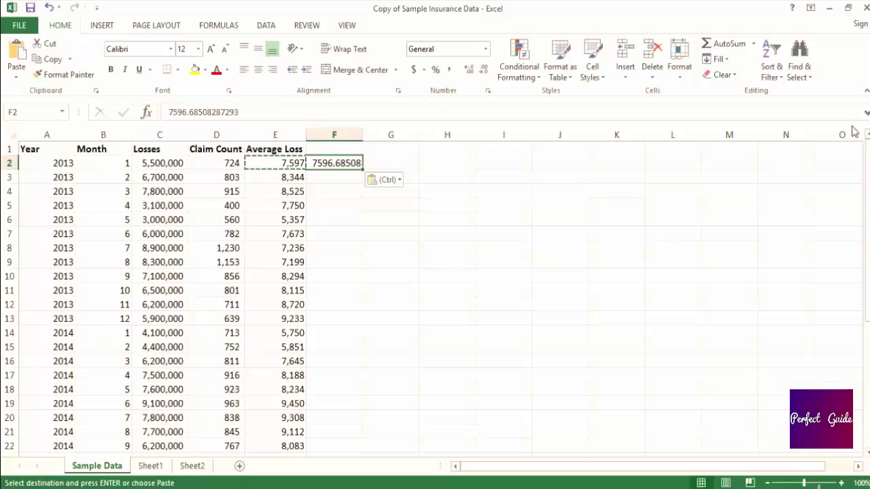
pyautogui.press('Escape')
pyautogui.hotkey('ctrl', 'Home')
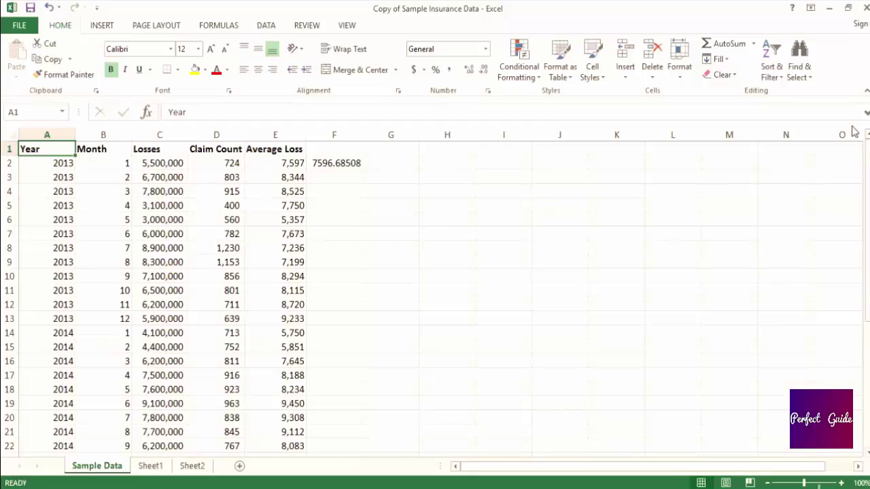
pyautogui.hotkey('ctrl', 'pagedown')
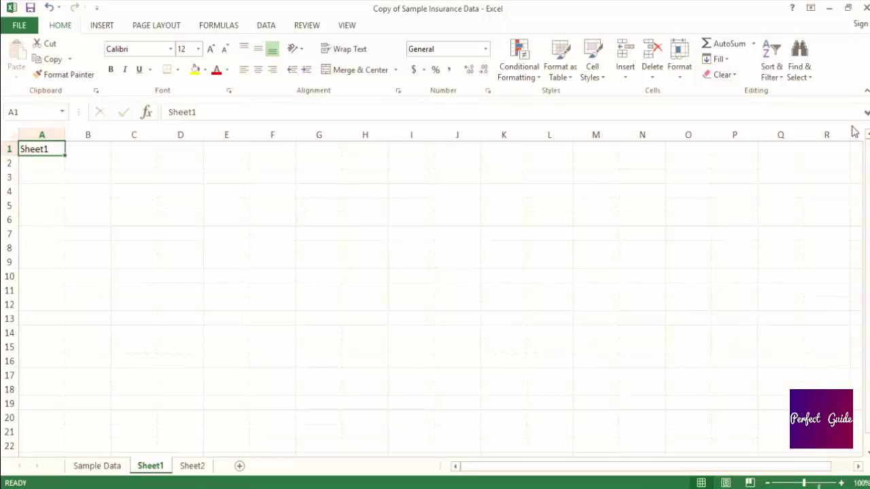
pyautogui.hotkey('ctrl', 'pagedown')
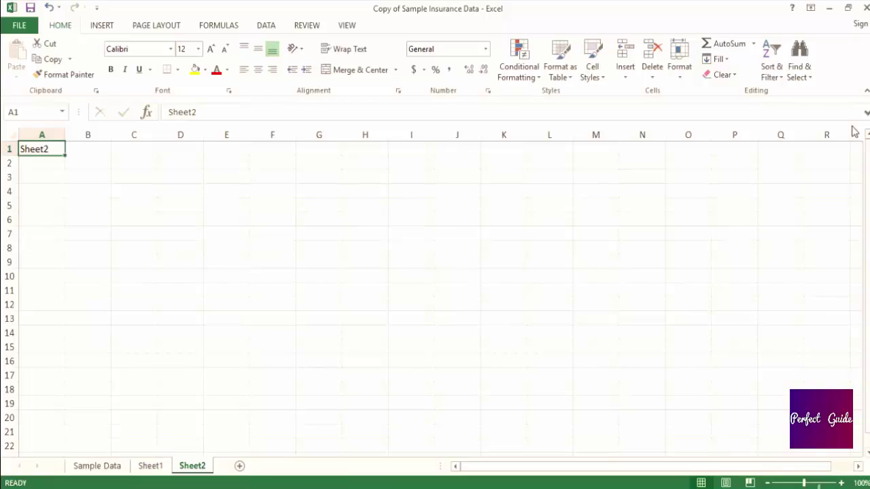
pyautogui.hotkey('ctrl', 'pageup')
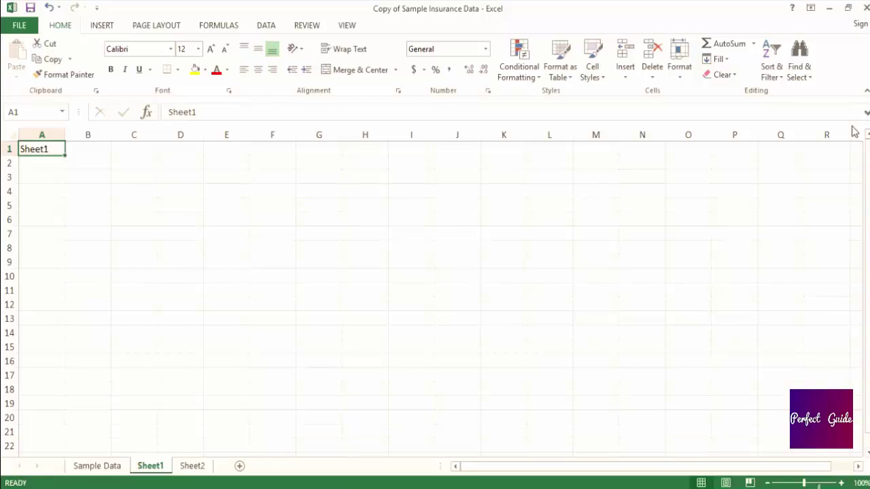
pyautogui.hotkey('ctrl', 'pageup')
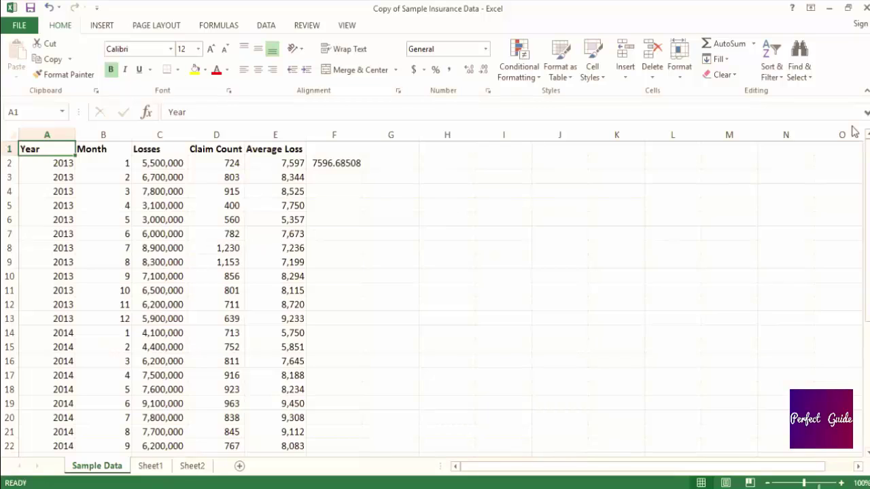
# On Sheet1, enter =RIGHT(A1,5) in B1 to return the five-letter surname
pyautogui.hotkey('ctrl', 'pagedown')
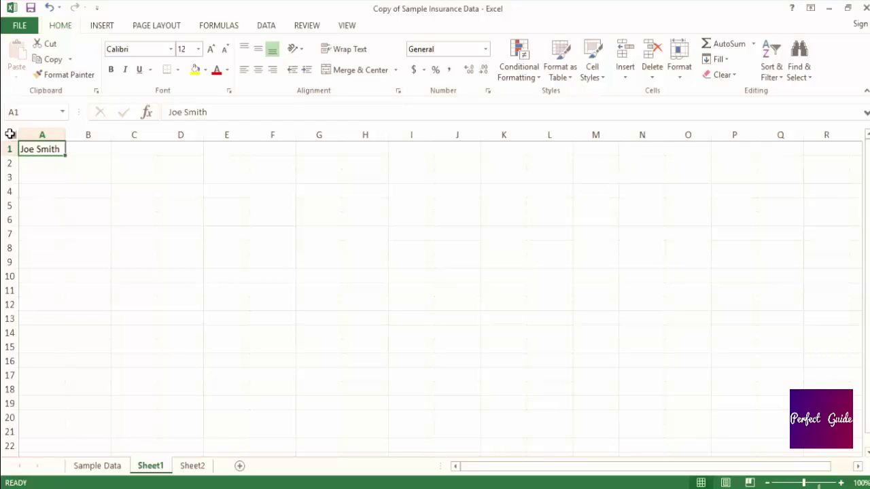
pyautogui.press('Tab')
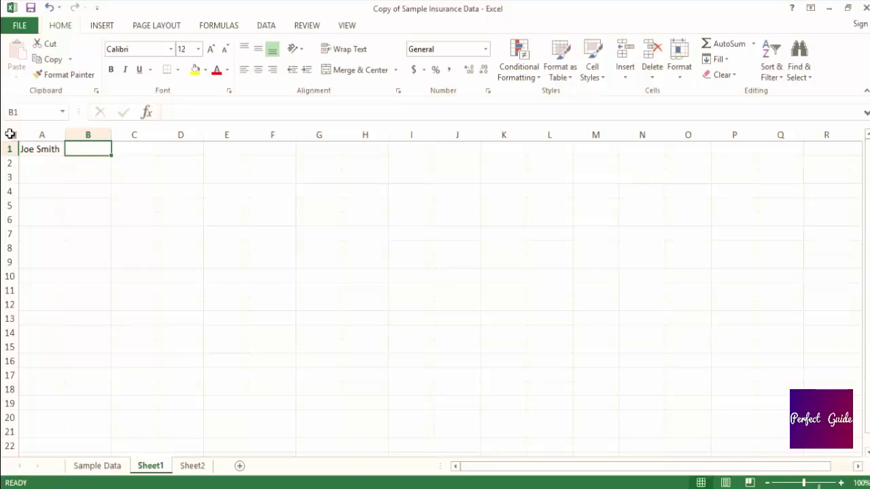
pyautogui.write('=rig')
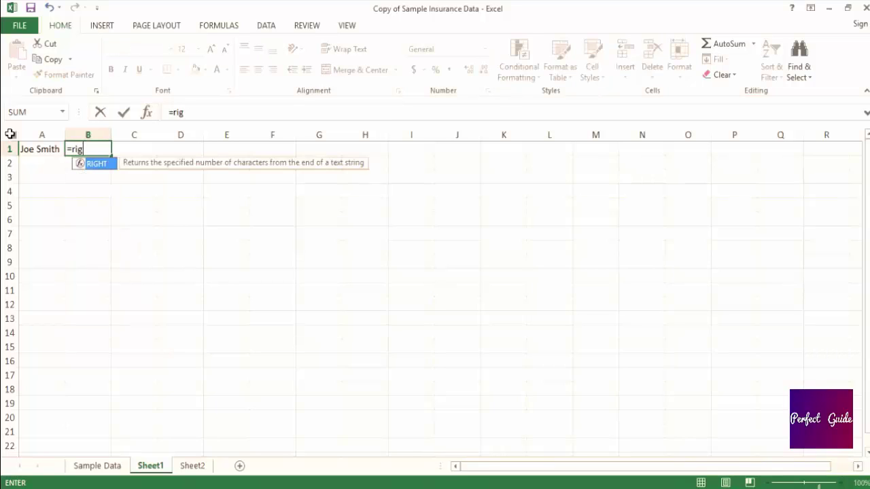
pyautogui.write('ht(')
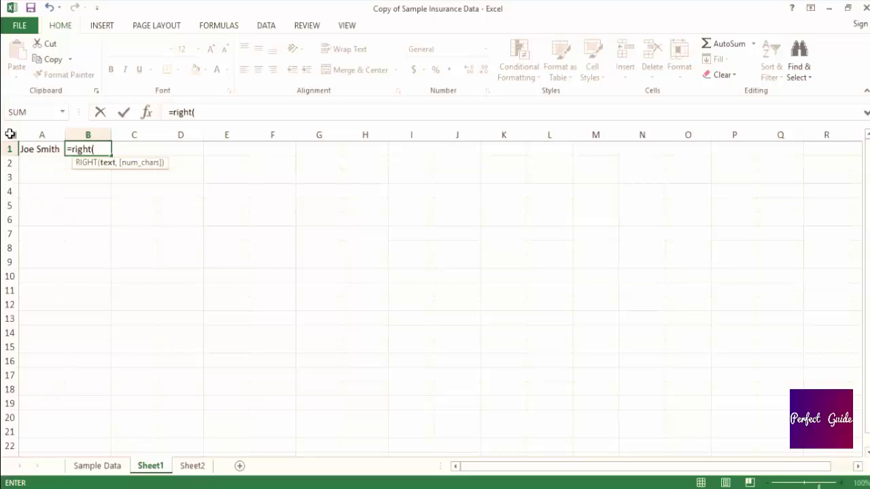
pyautogui.press('Left')
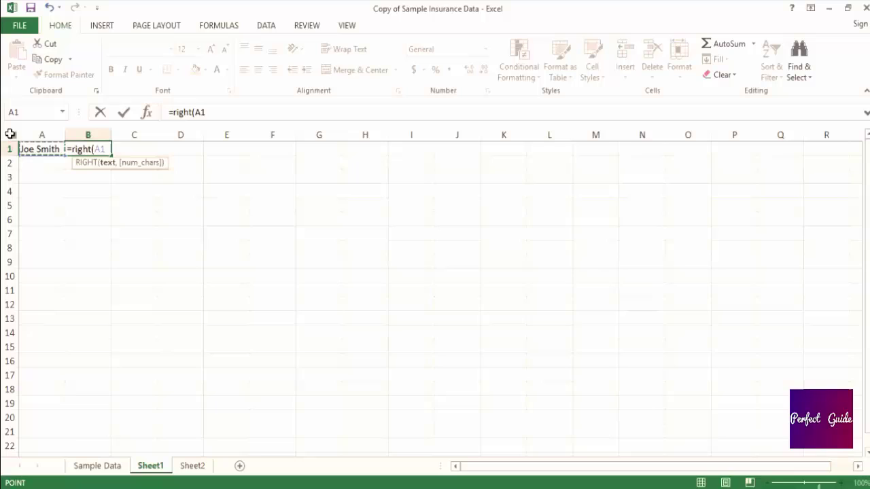
pyautogui.write(',')
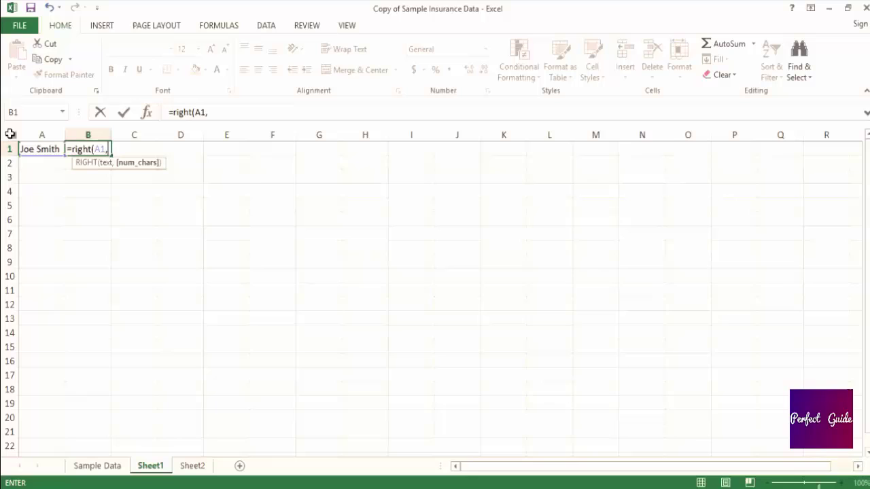
pyautogui.write('5)')
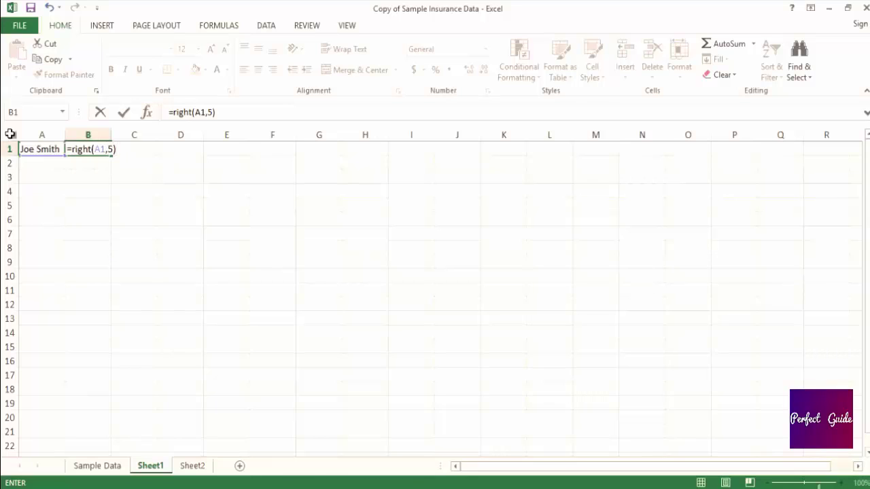
pyautogui.press('Return')
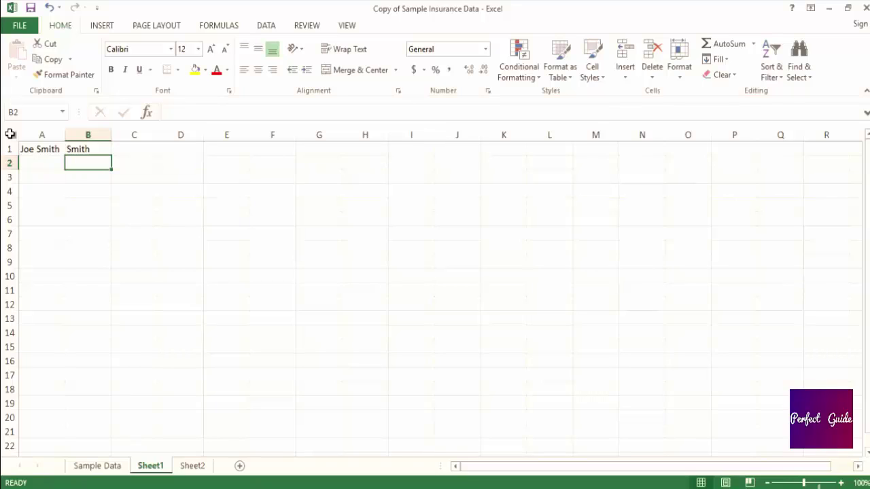
pyautogui.press('Up')
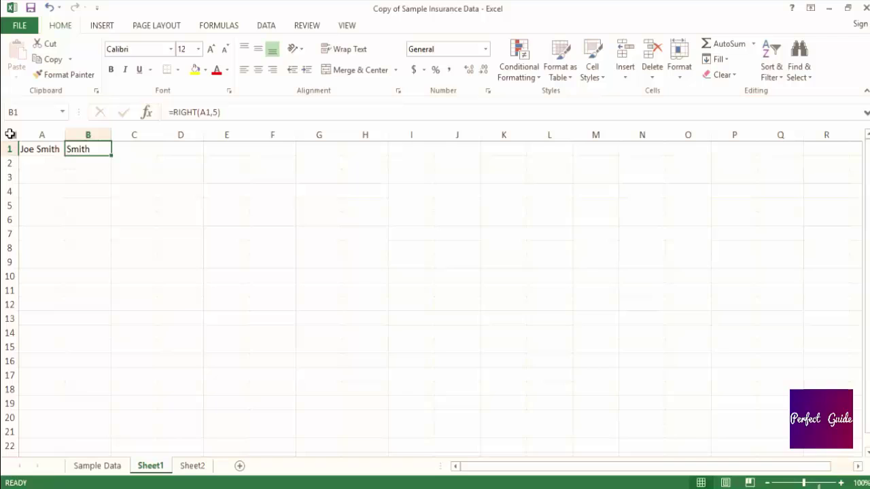
# Enter =LEFT(A1,3) in C1 for the three-letter first name, then return to Sample Data
pyautogui.press('Right')
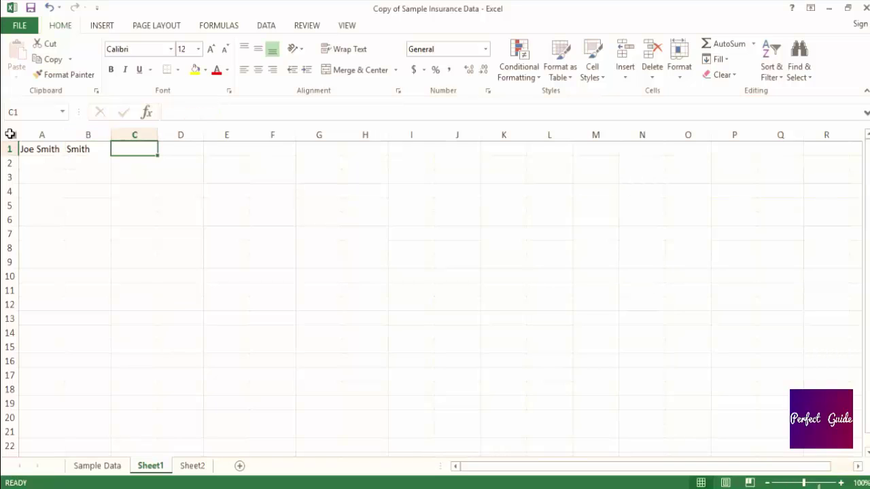
pyautogui.write('=lef')
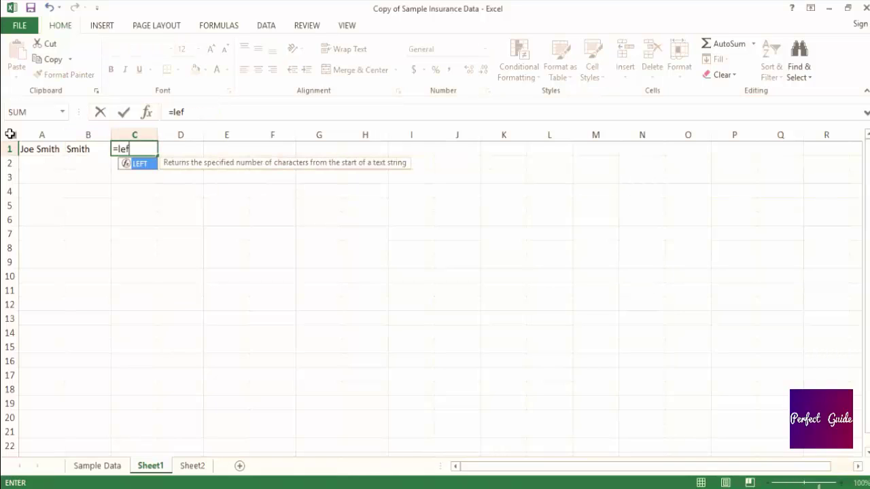
pyautogui.write('(')
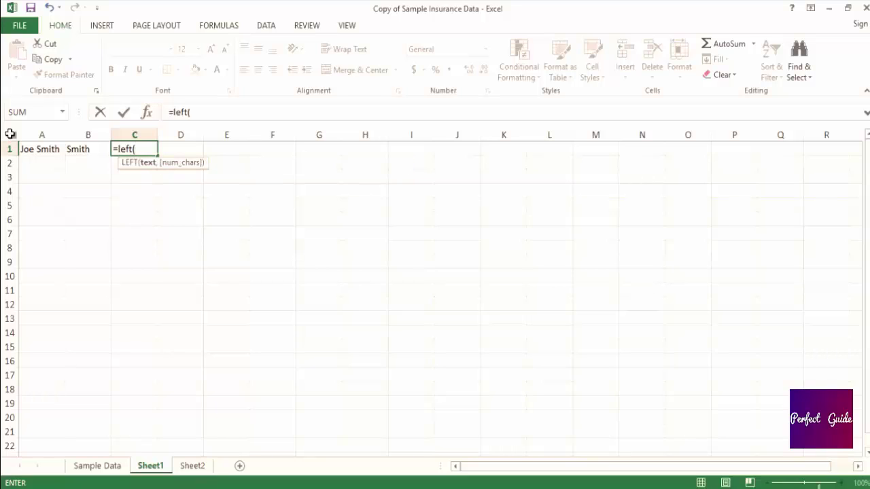
pyautogui.press('Left')
pyautogui.press('Left')
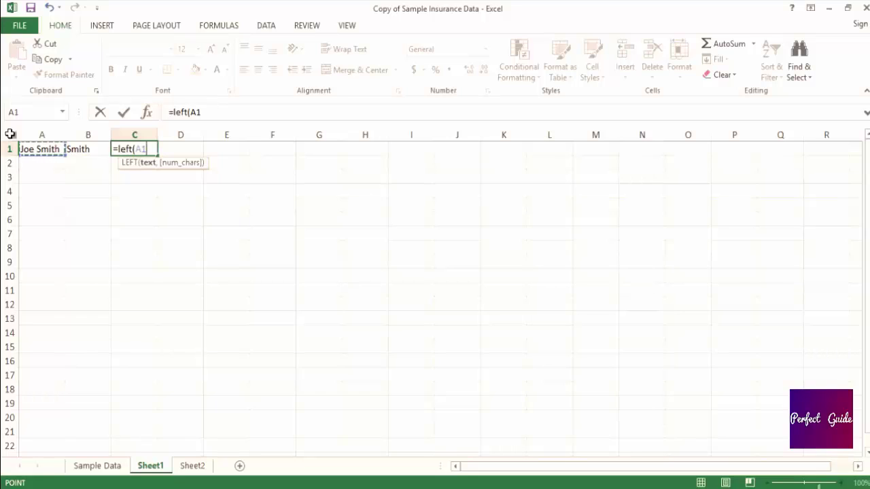
pyautogui.write(',')
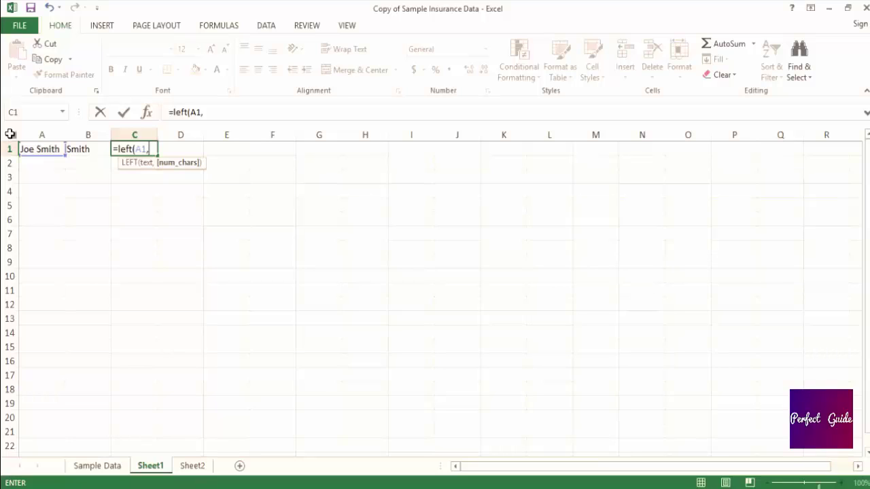
pyautogui.write('3)')
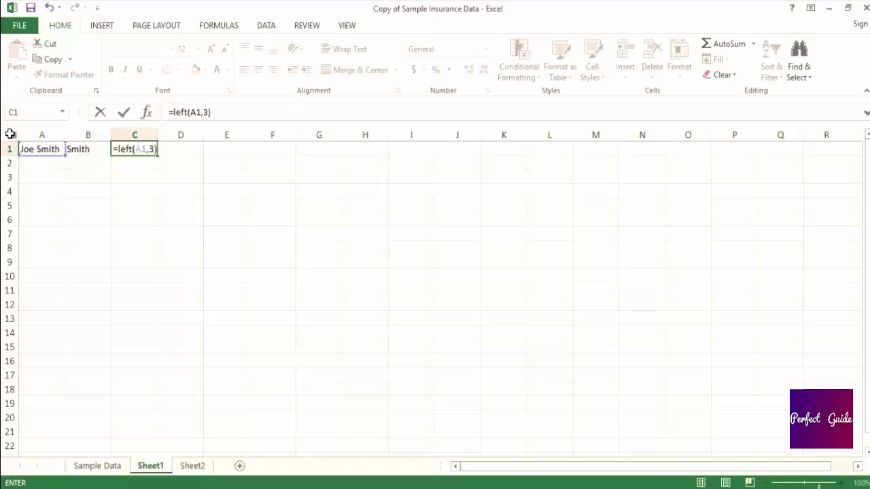
pyautogui.press('Return')
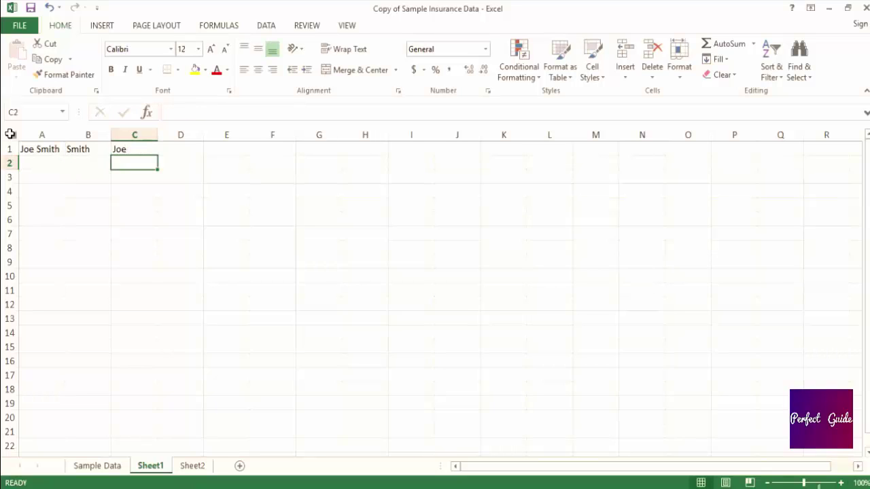
pyautogui.hotkey('ctrl', 'pageup')
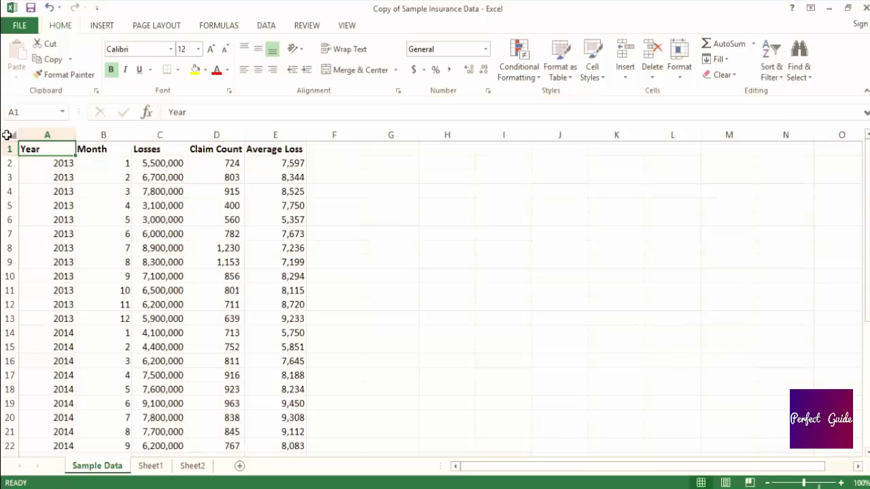
# Enter =SUM(C2:C37) in C38 below the Losses column, totalling 237,200,000
pyautogui.press('Right')
pyautogui.press('Right')
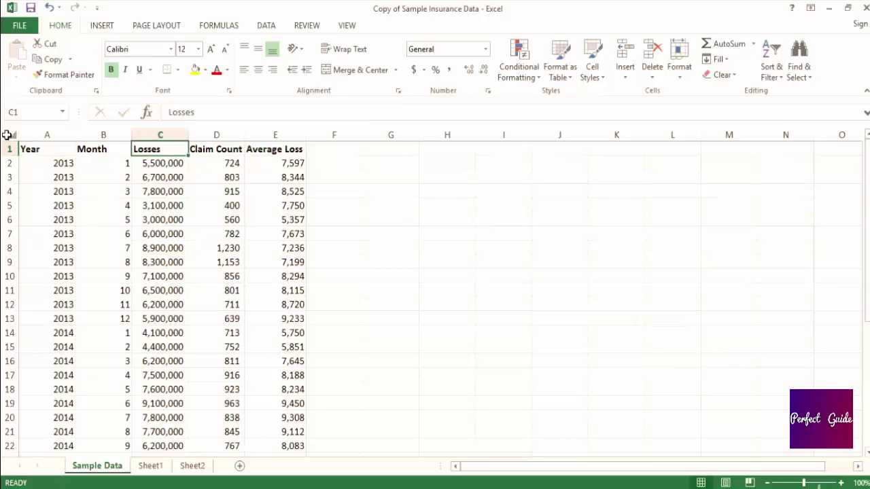
pyautogui.hotkey('ctrl', 'Down')
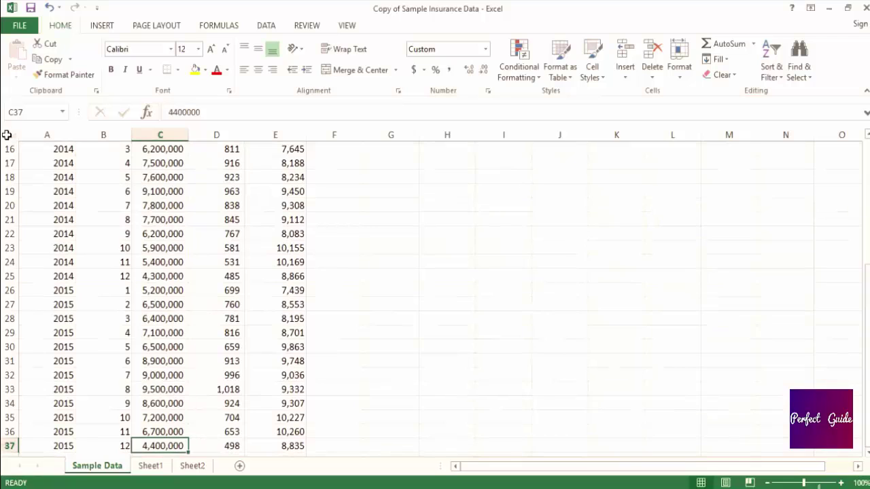
pyautogui.press('Down')
pyautogui.write('=sum')
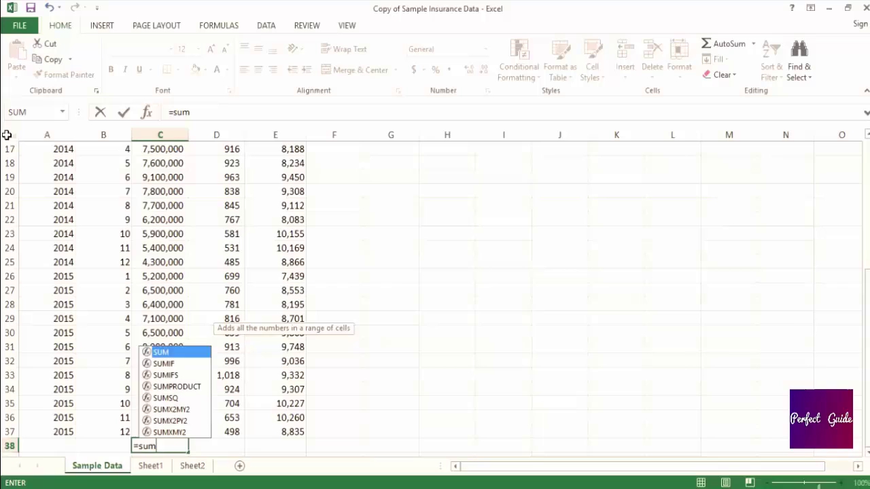
pyautogui.write('(')
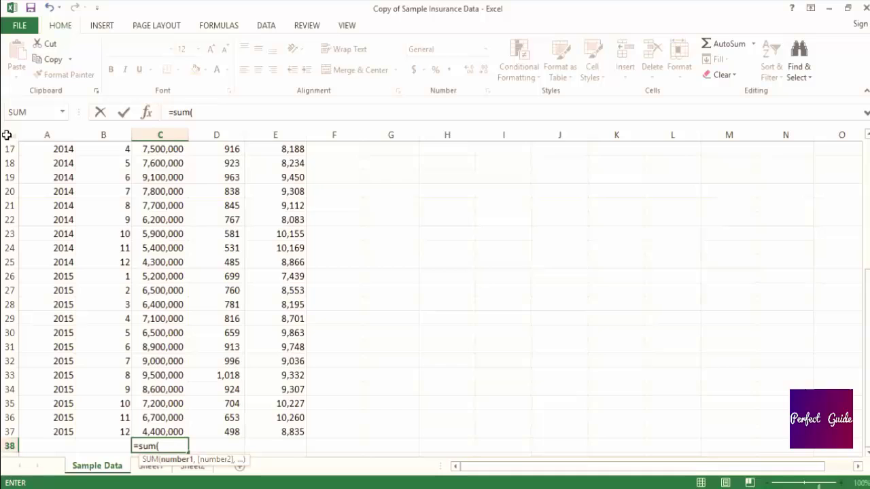
pyautogui.press('Up')
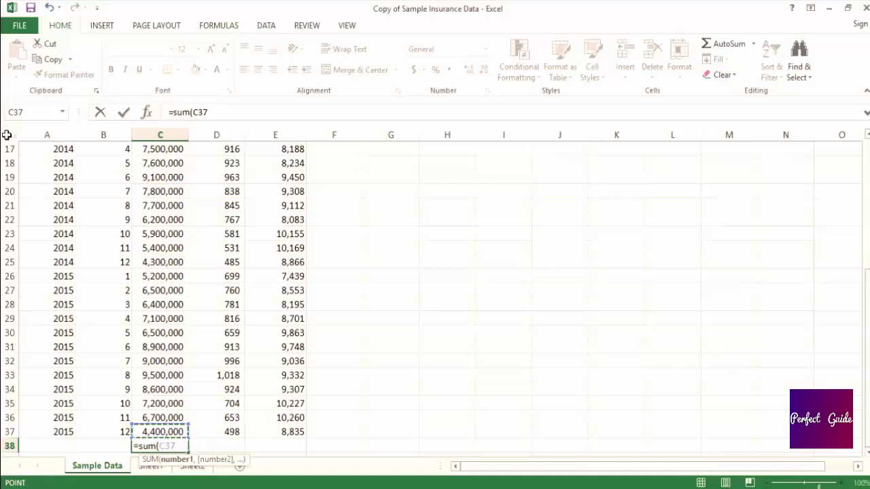
pyautogui.hotkey('ctrl', 'shift', 'Up')
pyautogui.hotkey('shift', 'Down')
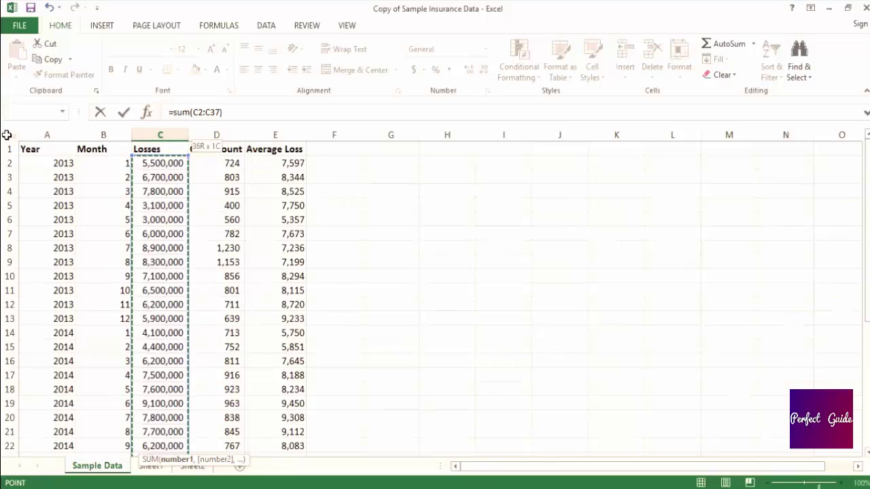
pyautogui.write(')')
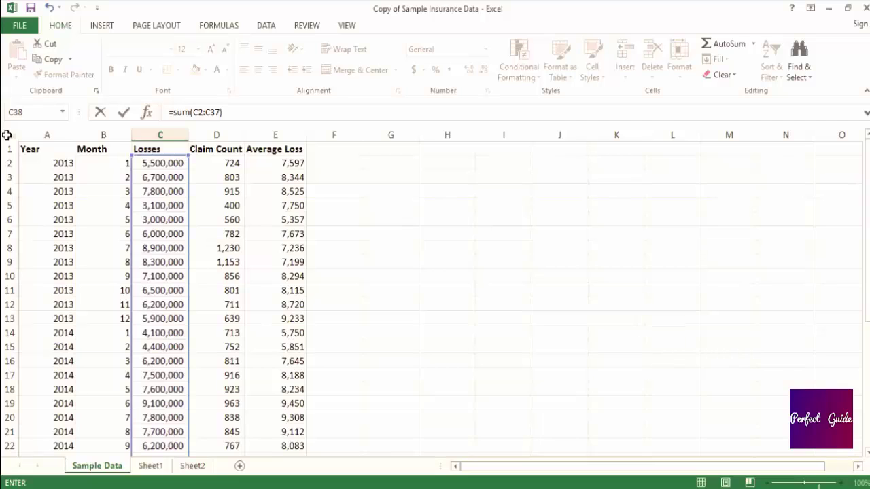
pyautogui.hotkey('ctrl', 'Return')
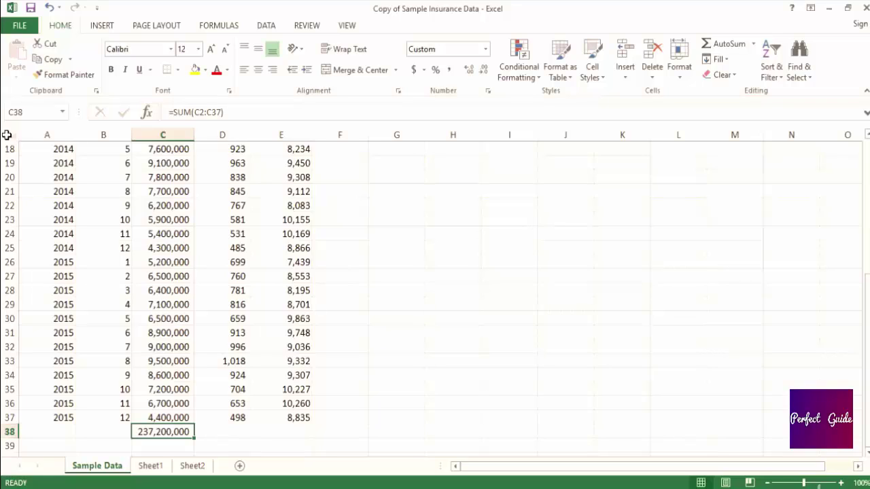
# Enter =AVERAGE(D2:D37) in D38 below the Claim Count column, showing 781
pyautogui.press('Right')
pyautogui.write('=')
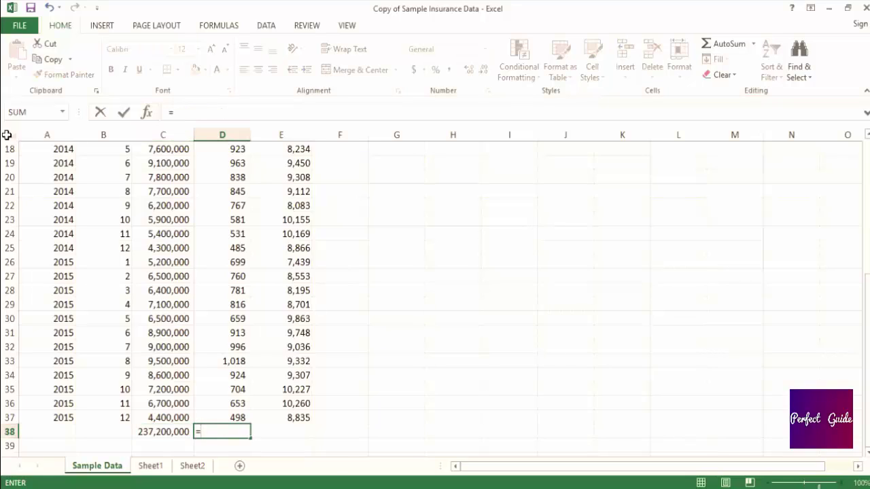
pyautogui.write('average')
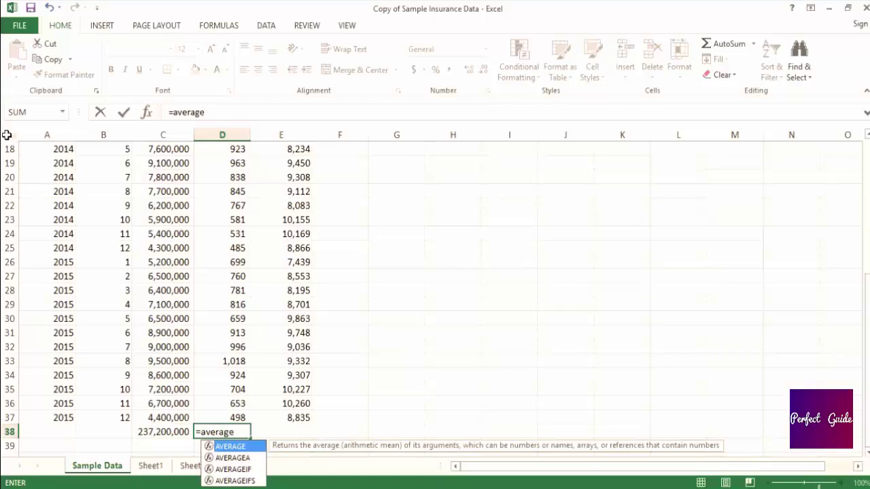
pyautogui.write('(')
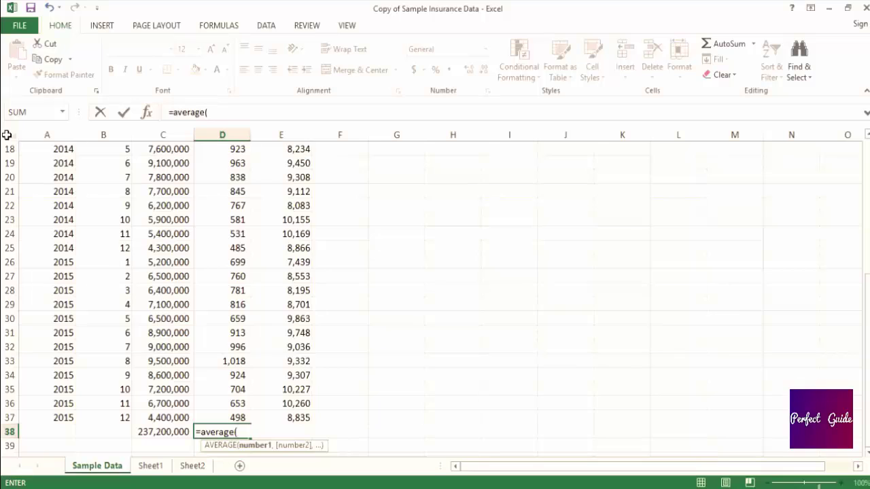
pyautogui.press('Up')
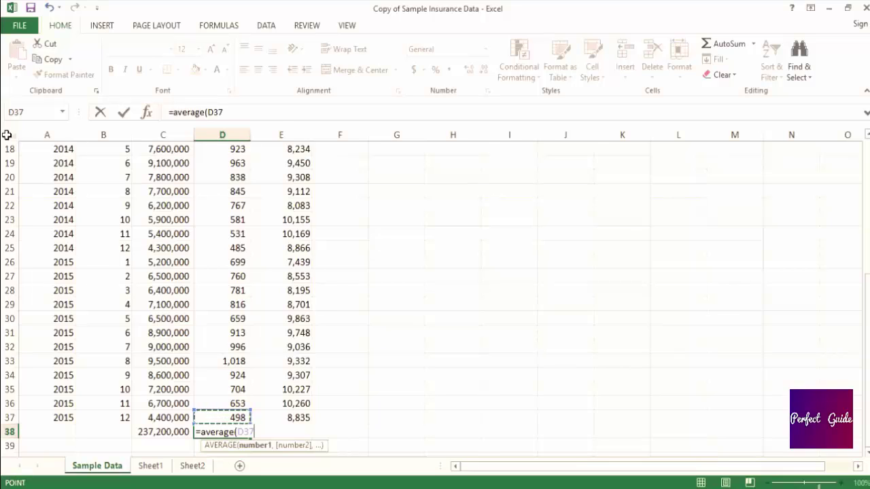
pyautogui.hotkey('ctrl', 'shift', 'Up')
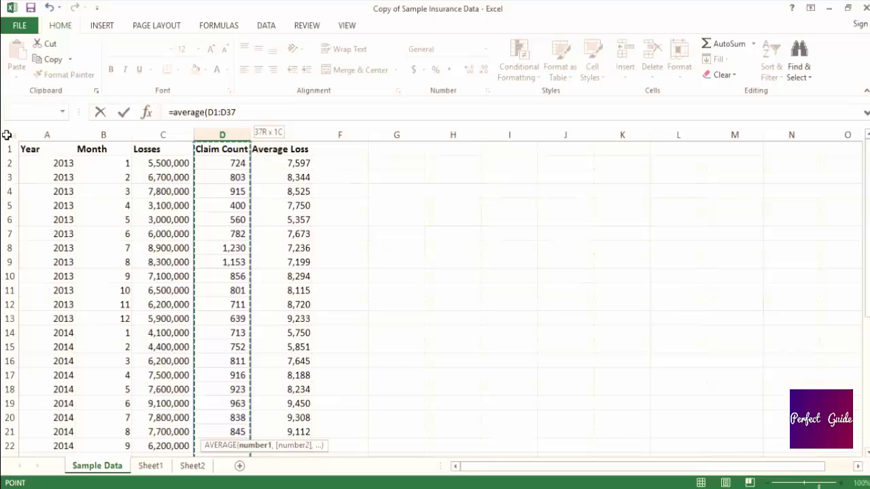
pyautogui.hotkey('shift', 'Down')
pyautogui.write(')')
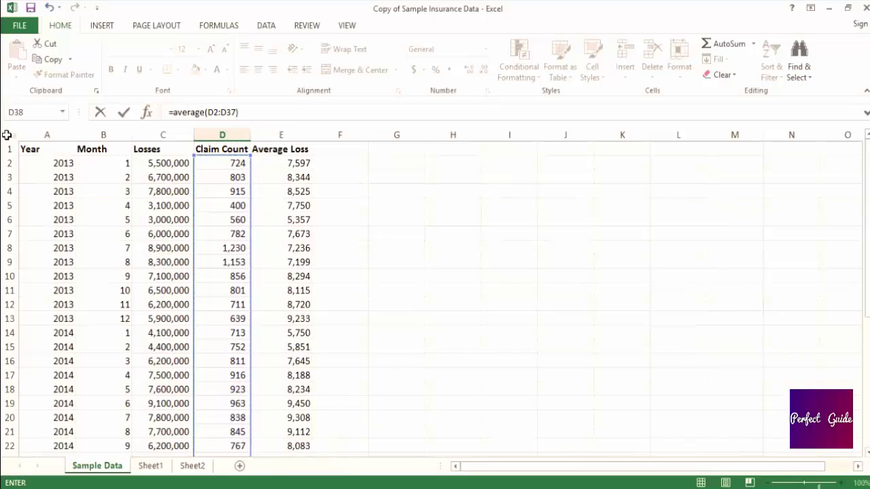
pyautogui.hotkey('ctrl', 'Return')
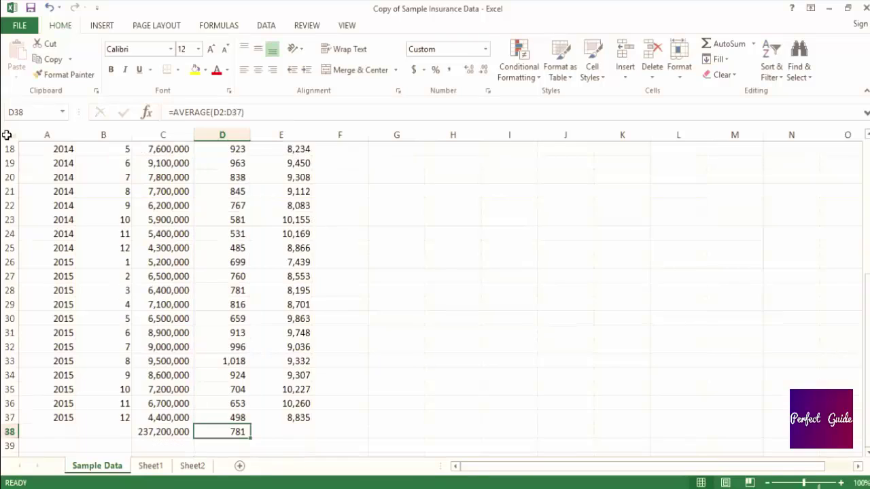